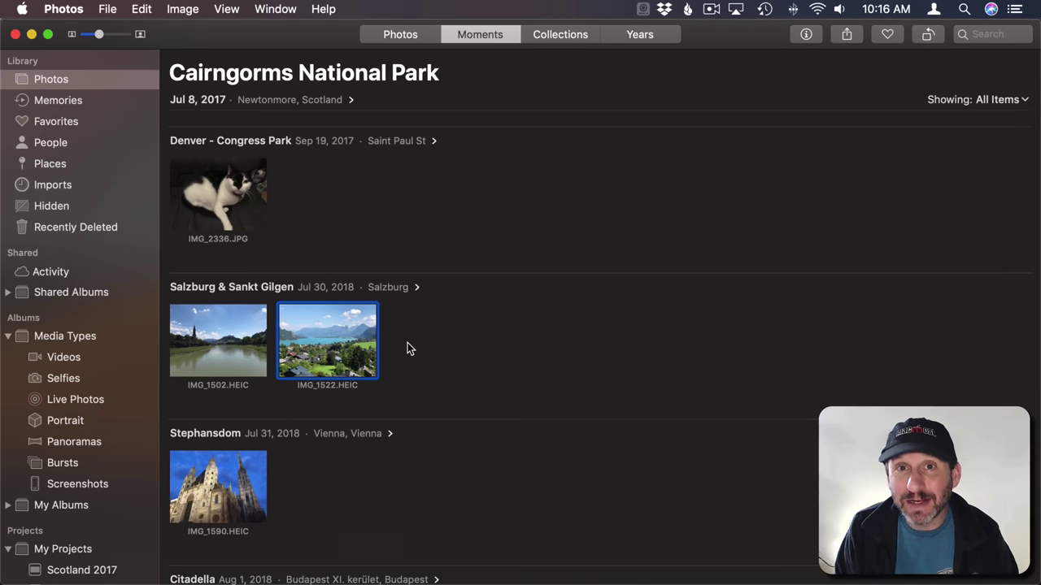
Step: Show the info panel for the IMG_1522 lake photo, then close it
click(220, 349)
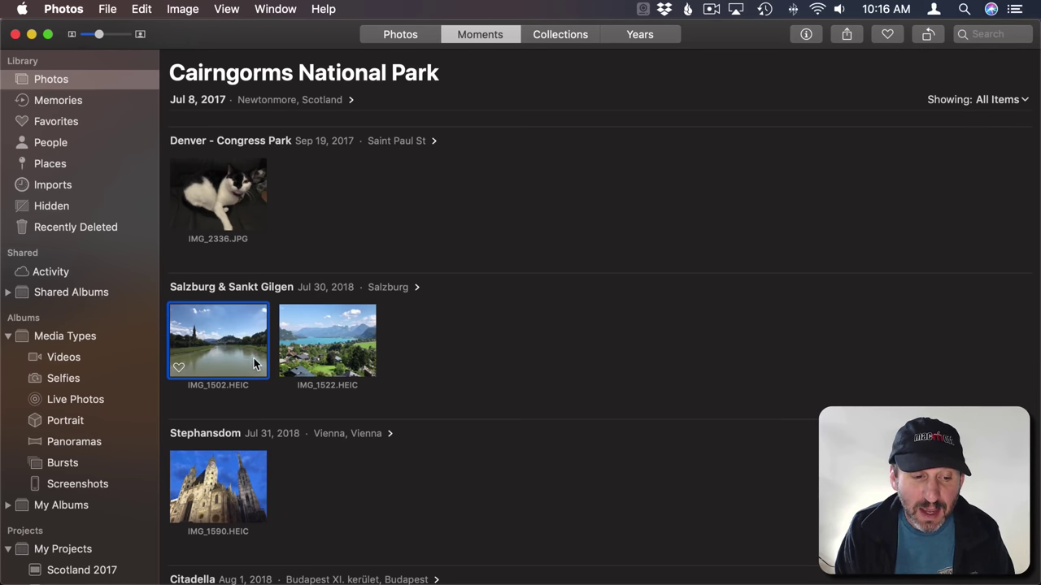
click(286, 362)
key(super+i)
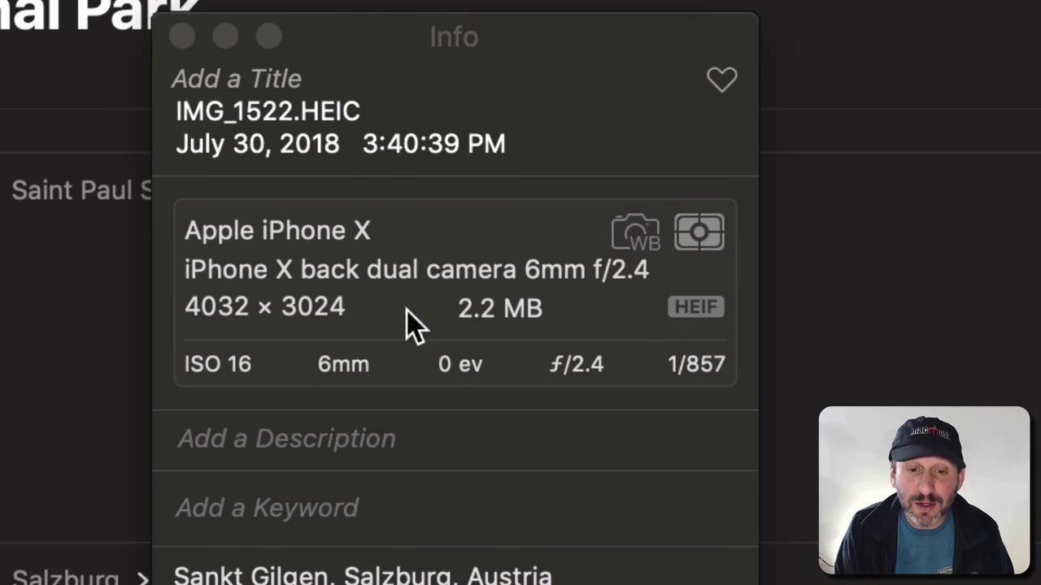
click(182, 36)
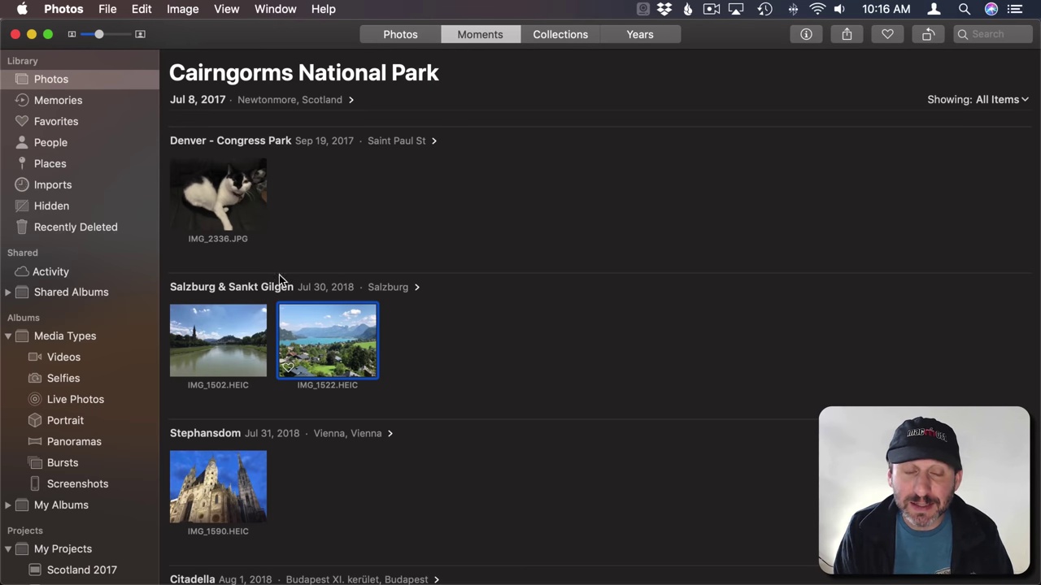
Step: Review the Export 1 Photo kinds, keep JPEG, cancel, and view IMG_1522 full-size
click(107, 9)
mouse_move(139, 128)
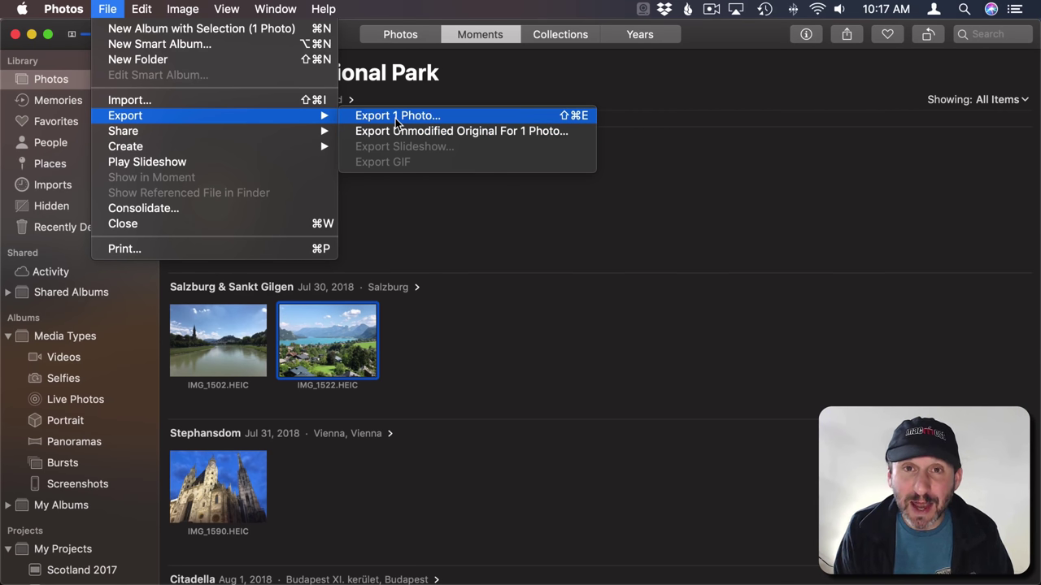
click(395, 118)
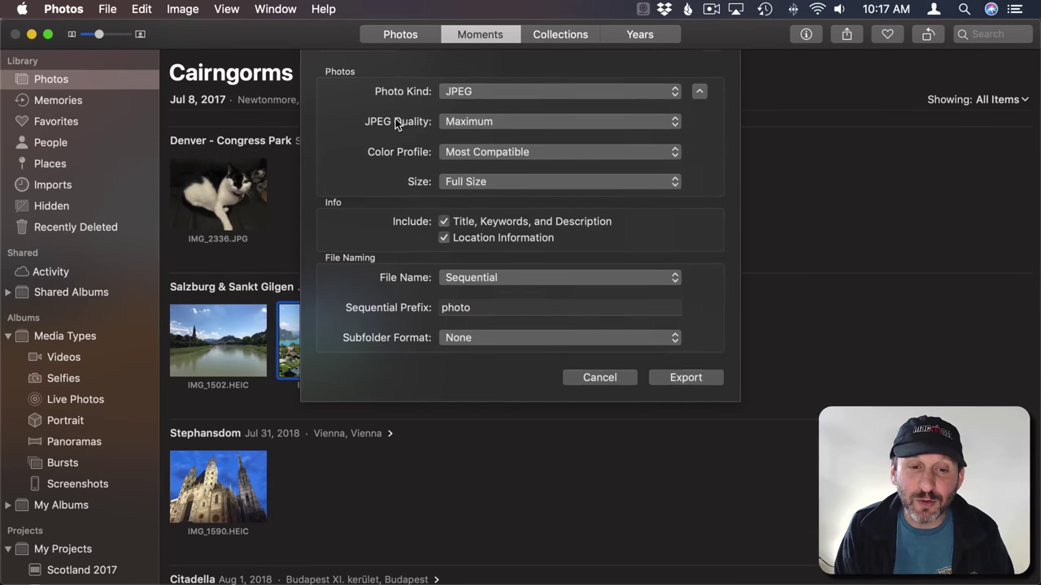
click(489, 95)
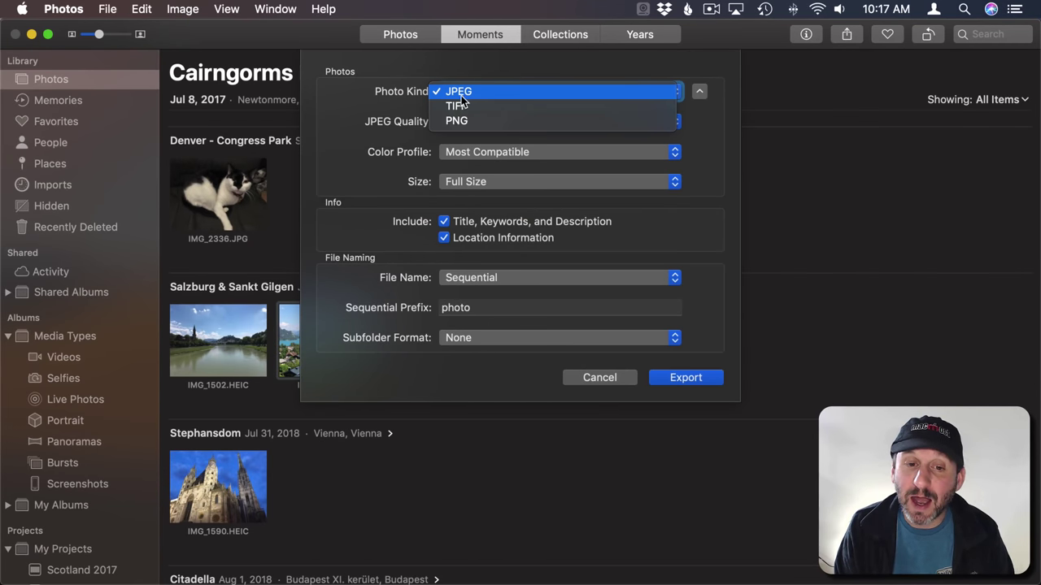
click(433, 92)
click(595, 375)
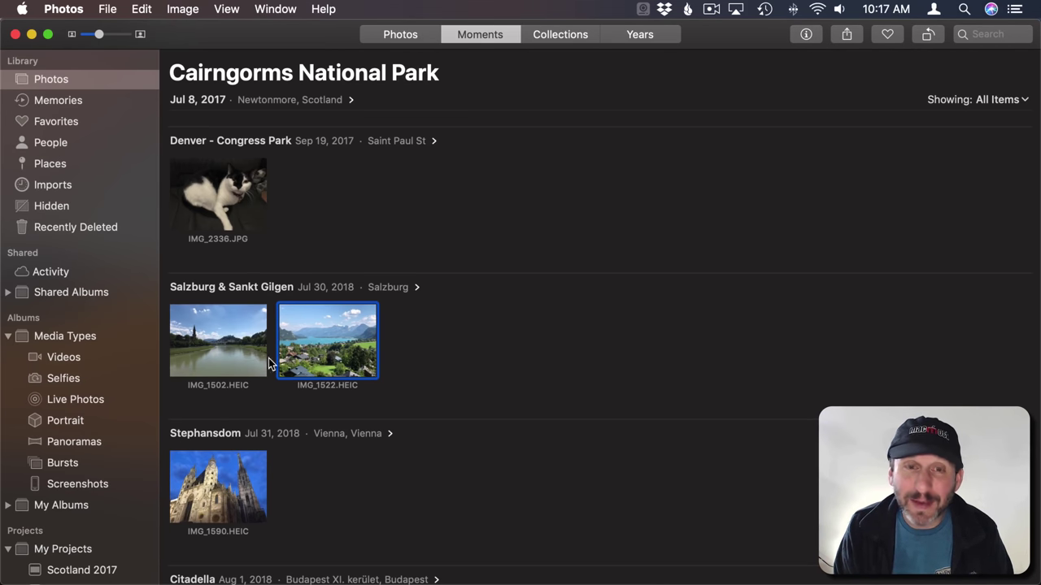
mouse_move(236, 344)
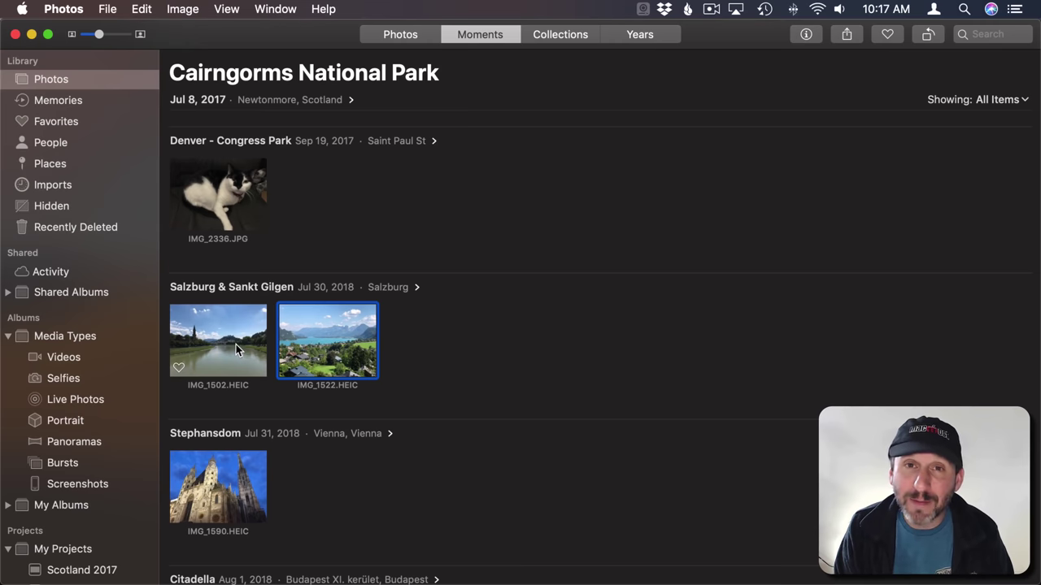
double_click(340, 347)
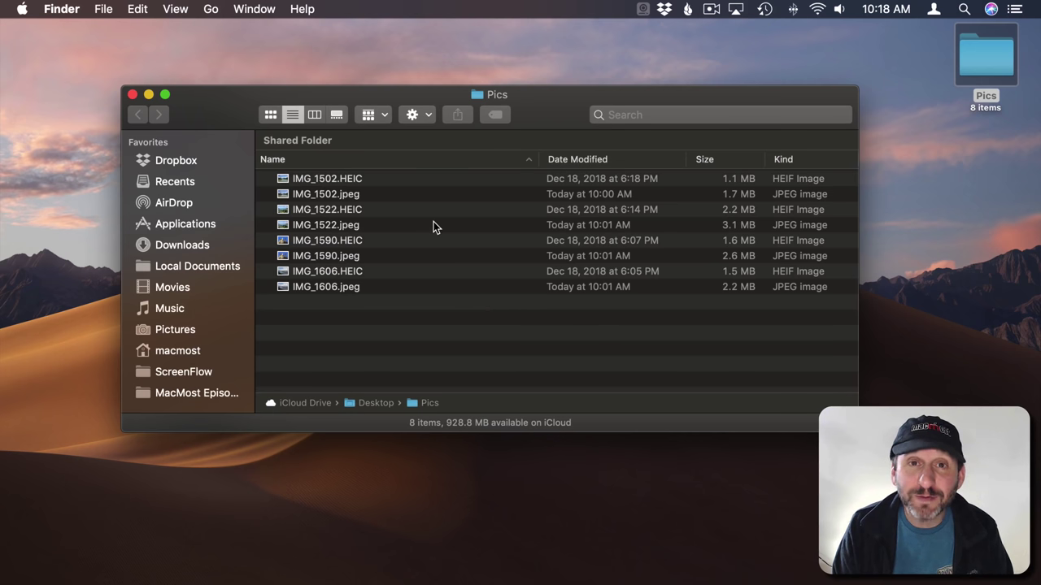
Step: Compare the sizes of IMG_1502.HEIC (1.1 MB) and IMG_1502.jpeg (1.7 MB) in Pics
click(318, 184)
click(342, 193)
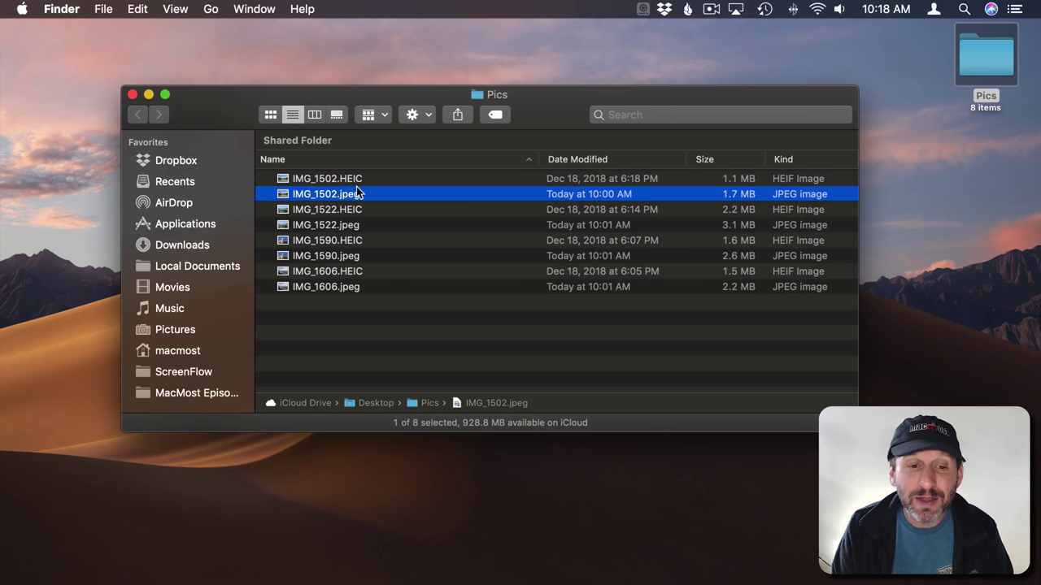
click(323, 178)
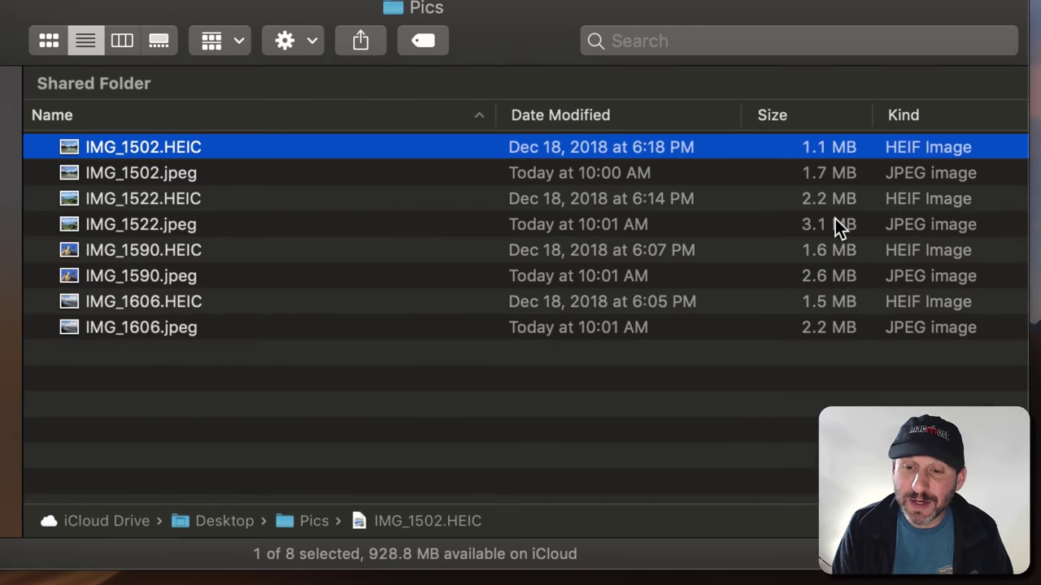
click(813, 175)
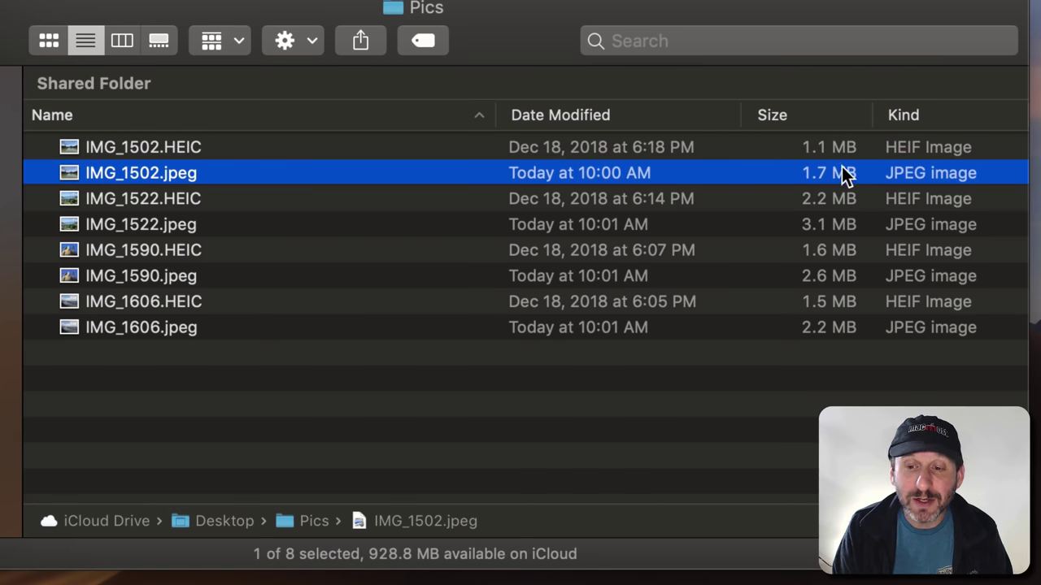
click(827, 148)
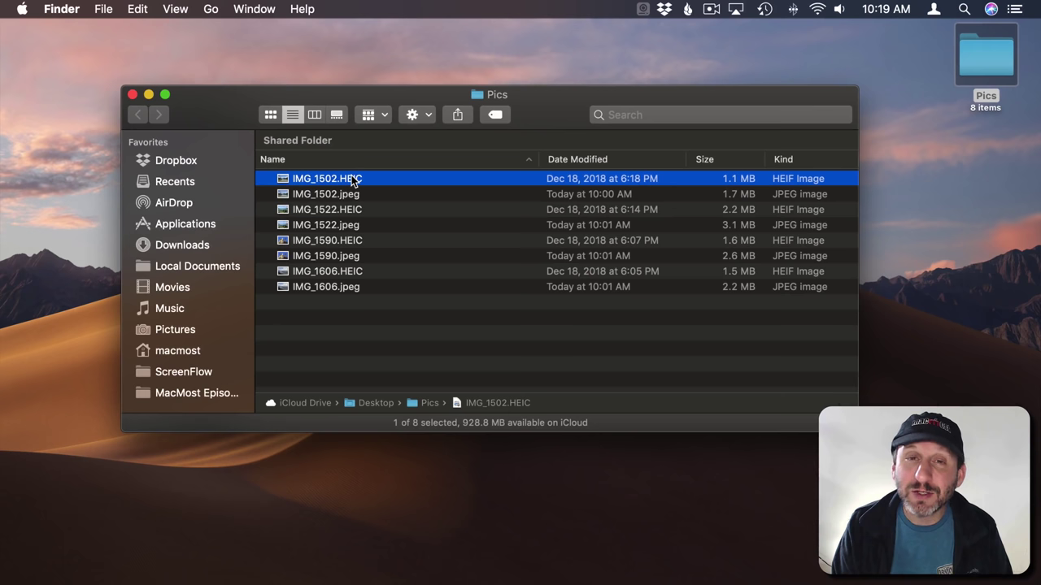
click(184, 176)
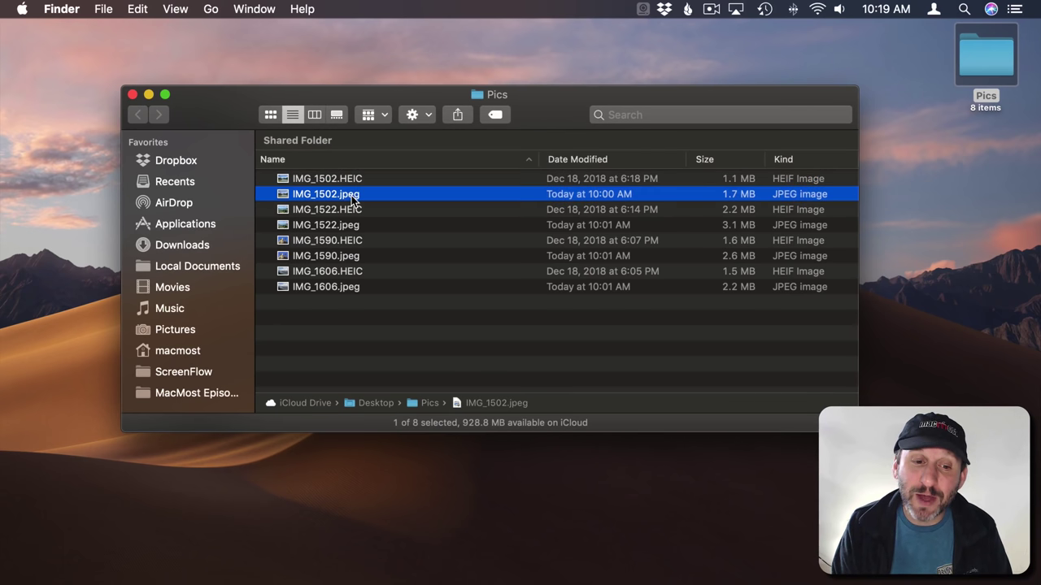
click(355, 181)
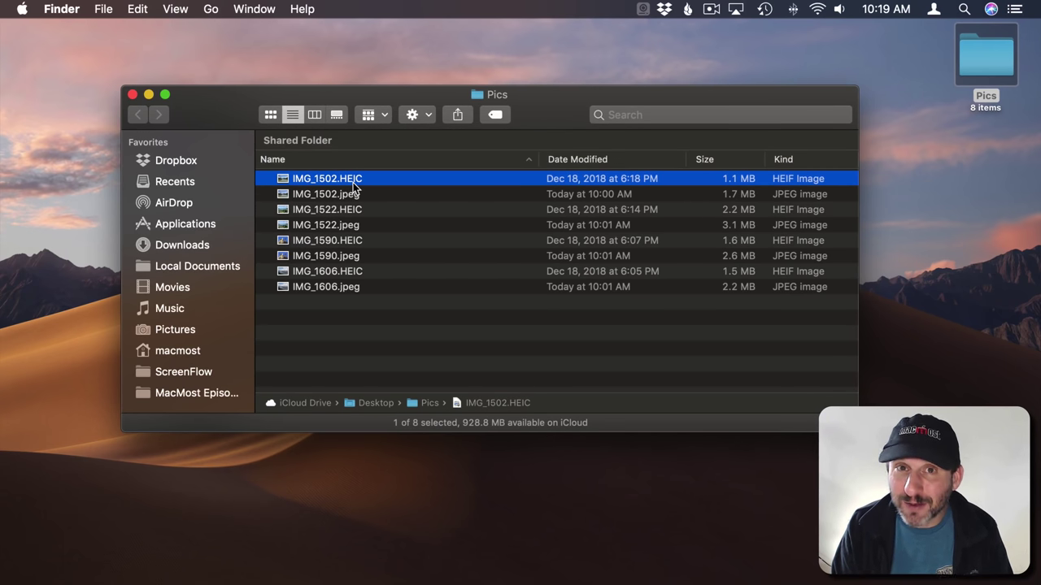
click(336, 198)
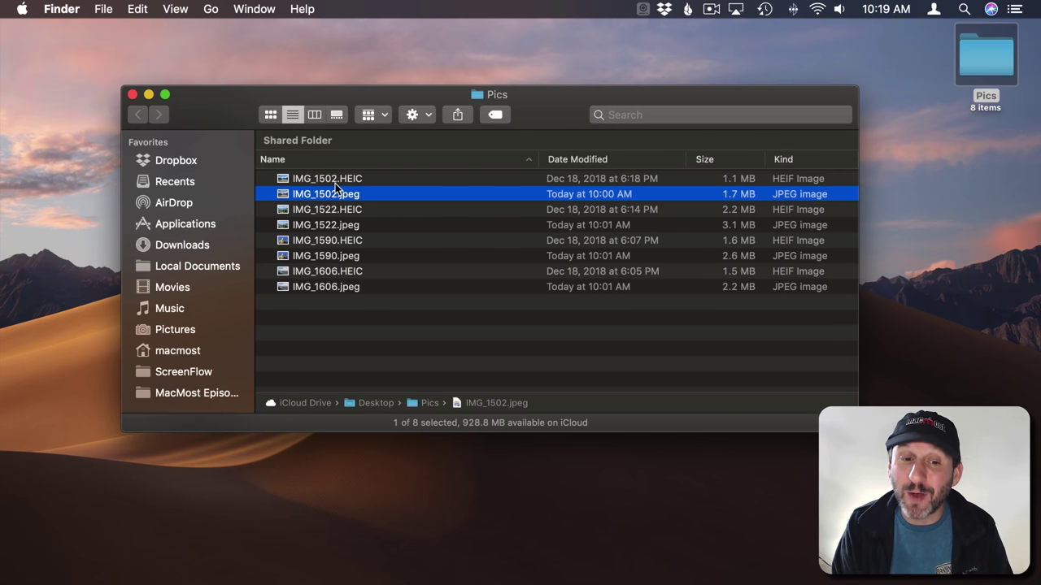
click(355, 182)
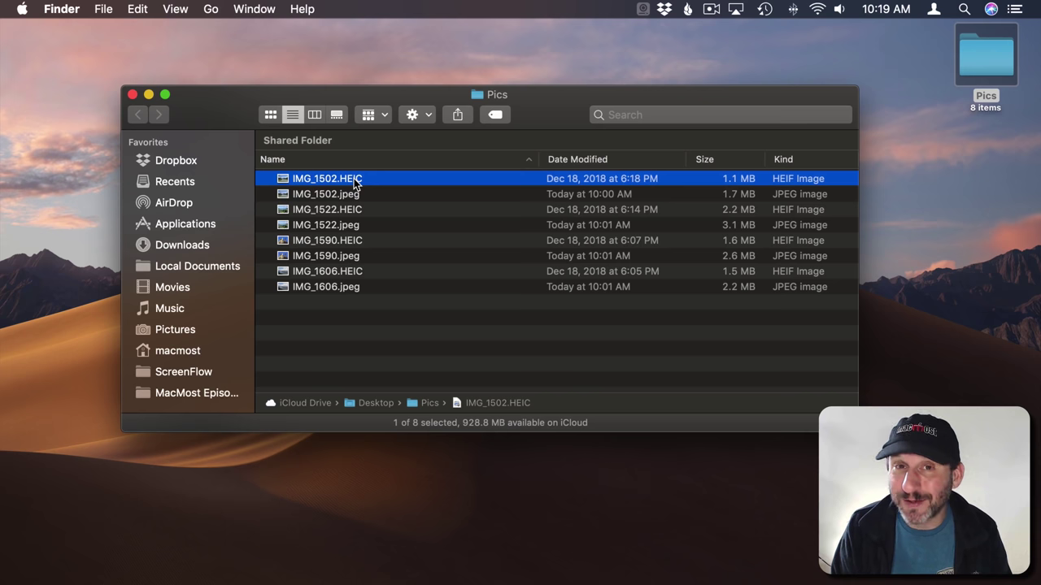
click(354, 198)
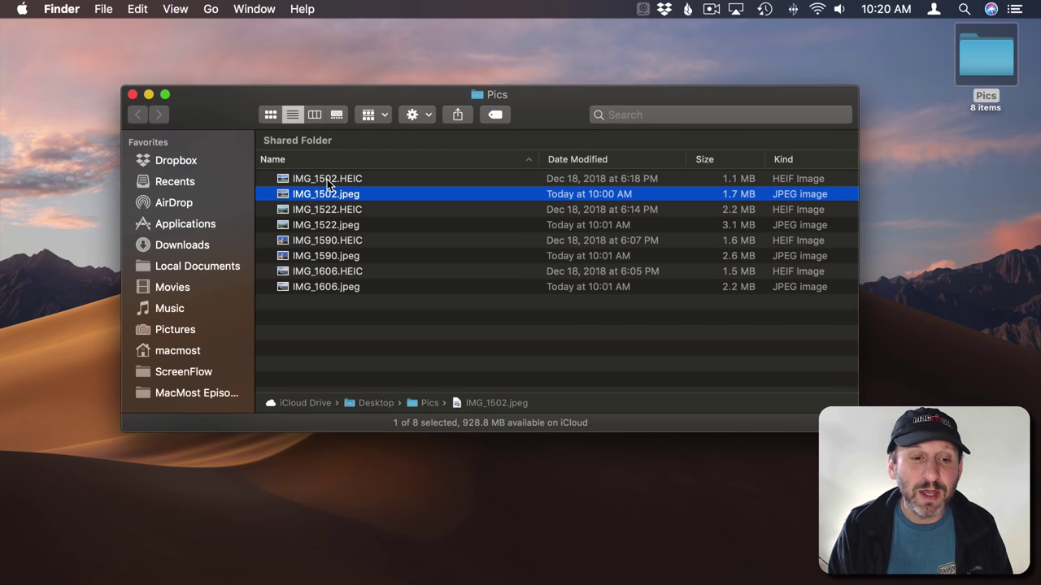
Step: Open IMG_1502.HEIC in Preview and list its export formats
double_click(327, 180)
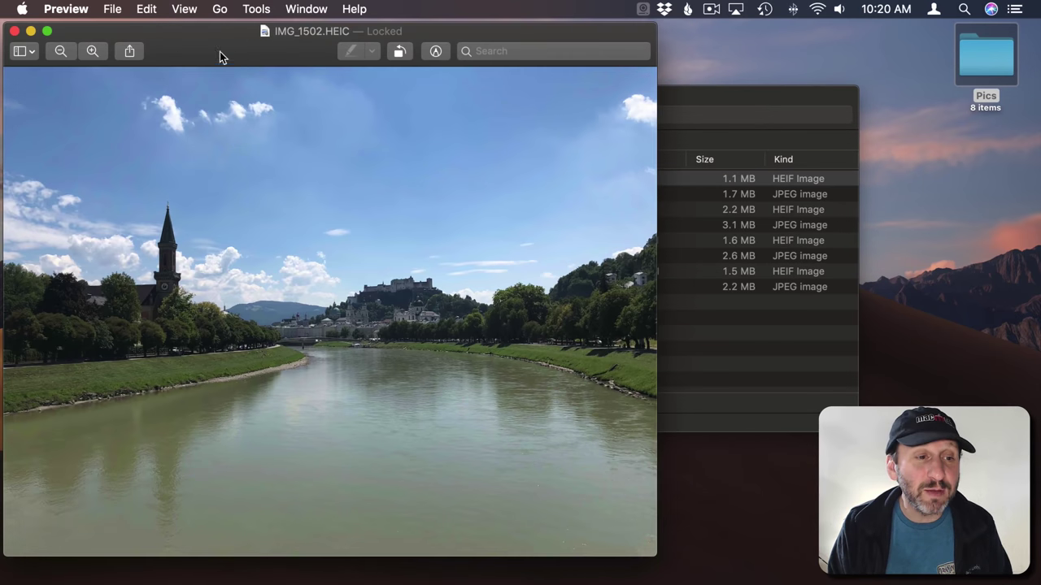
click(112, 9)
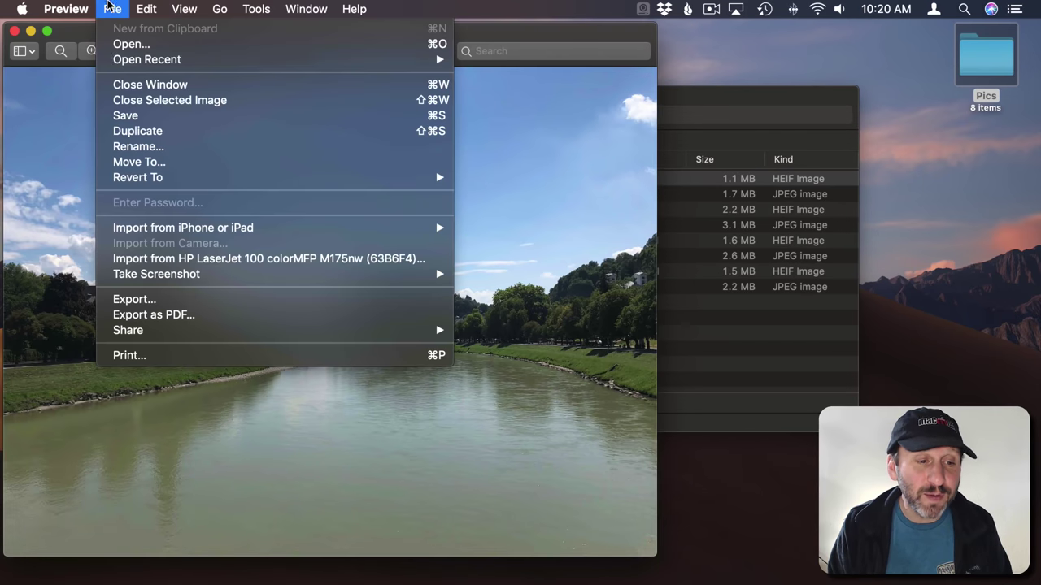
click(163, 306)
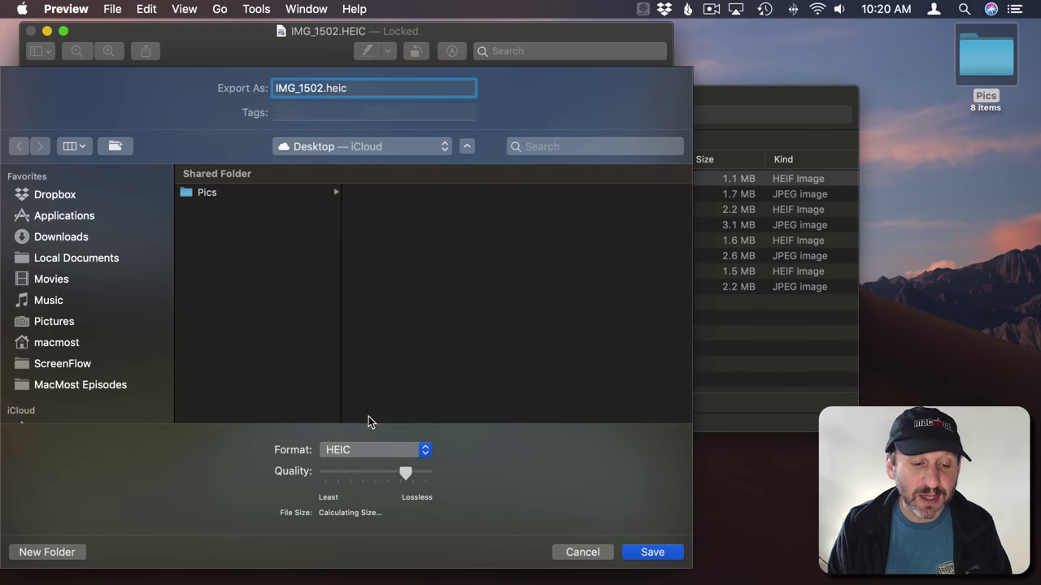
click(361, 452)
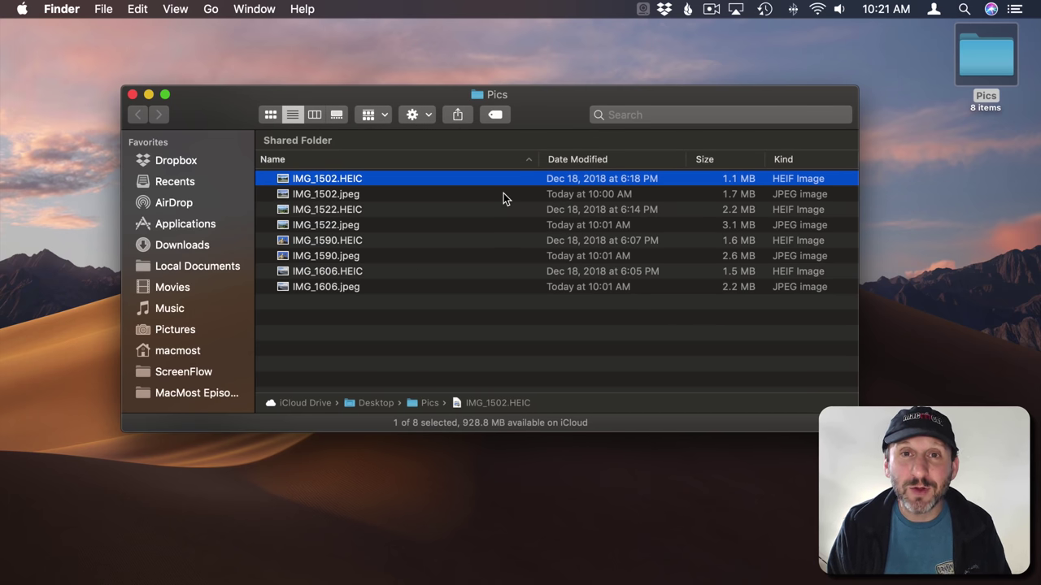
Step: Open IMG_1502.jpeg in Preview, confirm HEIC is offered for export, and keep JPEG
double_click(317, 195)
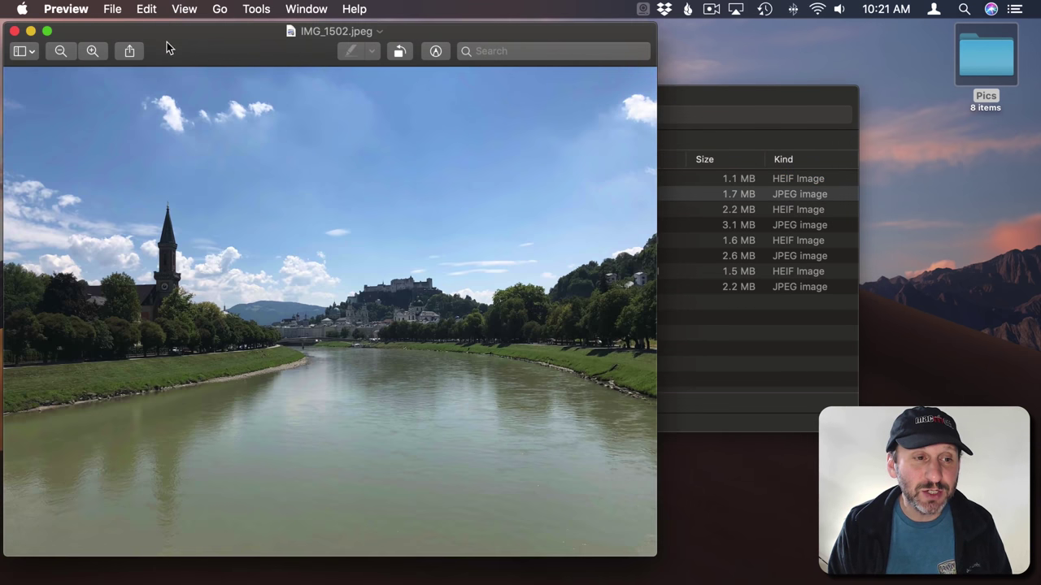
click(113, 9)
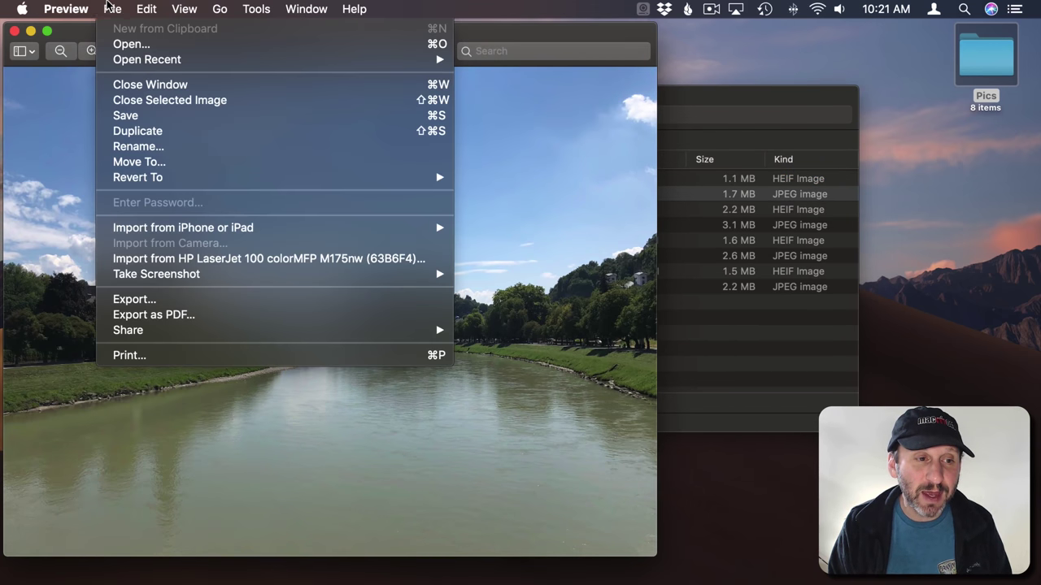
click(163, 298)
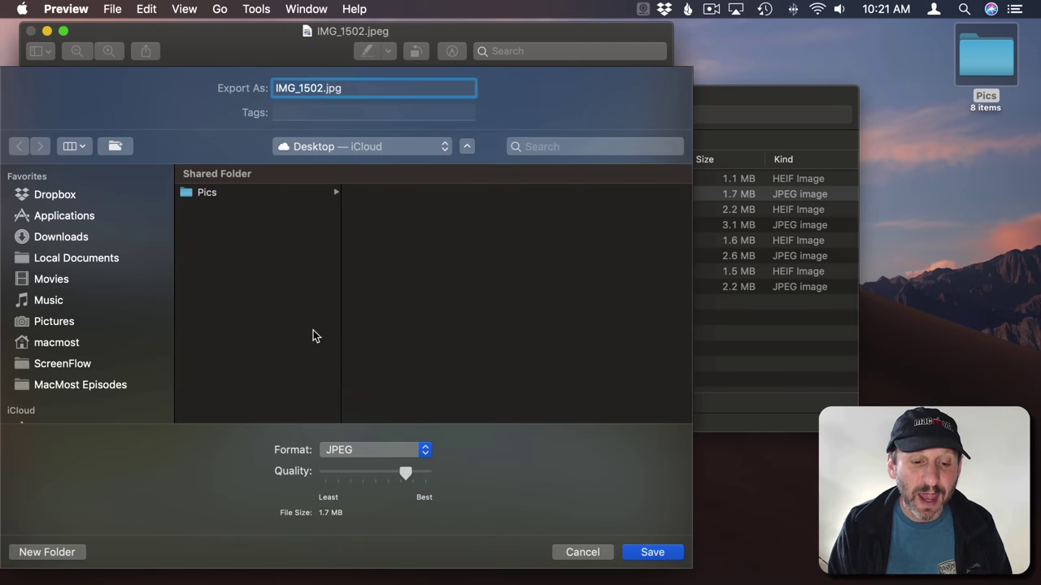
click(360, 450)
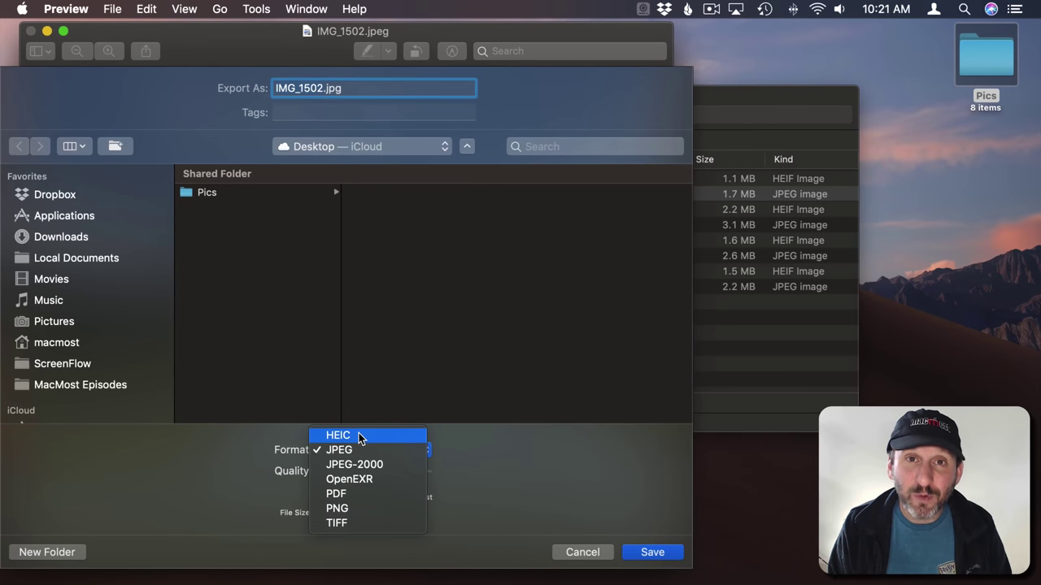
click(346, 391)
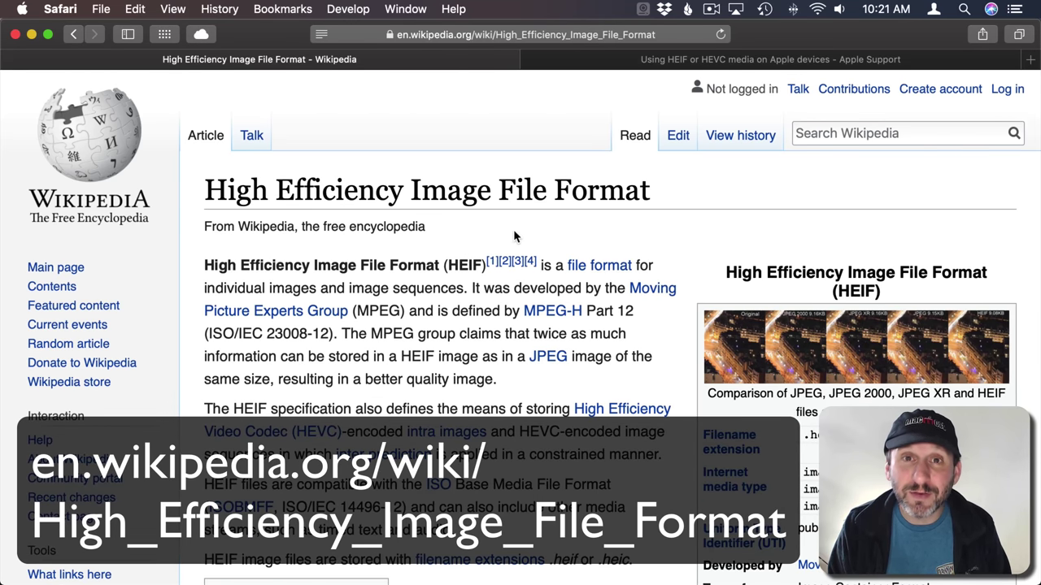
Step: Scroll the Wikipedia HEIF article, then read the Apple Support HEIF/HEVC media page
scroll(374, 366, down, 5)
scroll(384, 387, down, 5)
scroll(384, 387, up, 15)
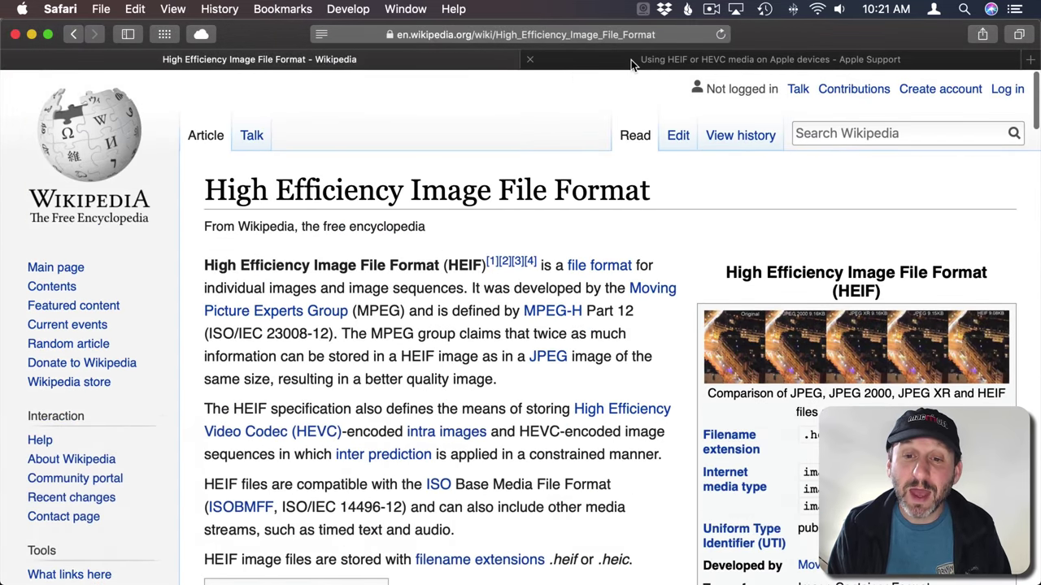
click(634, 61)
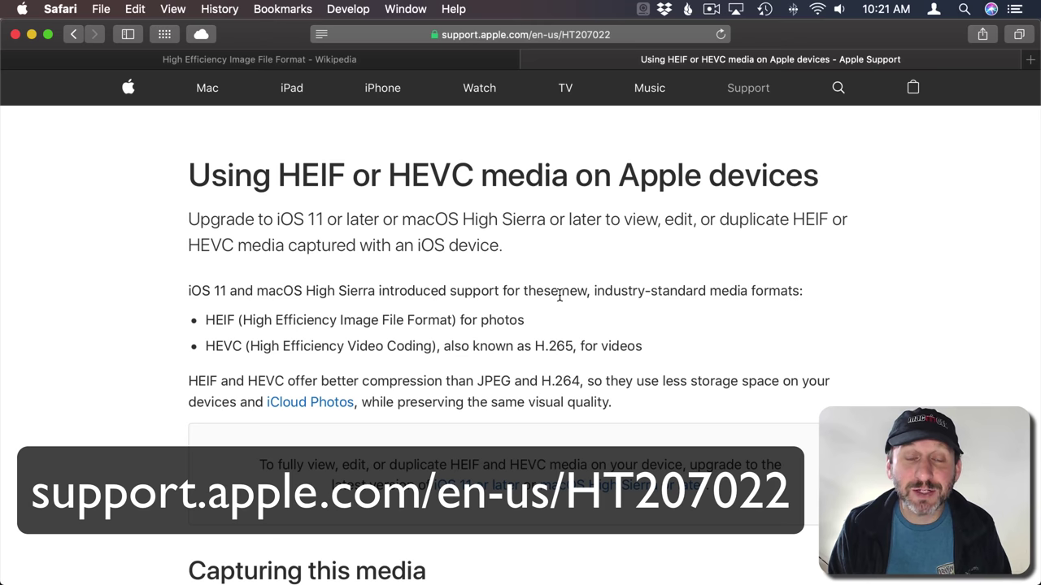
scroll(558, 297, down, 2)
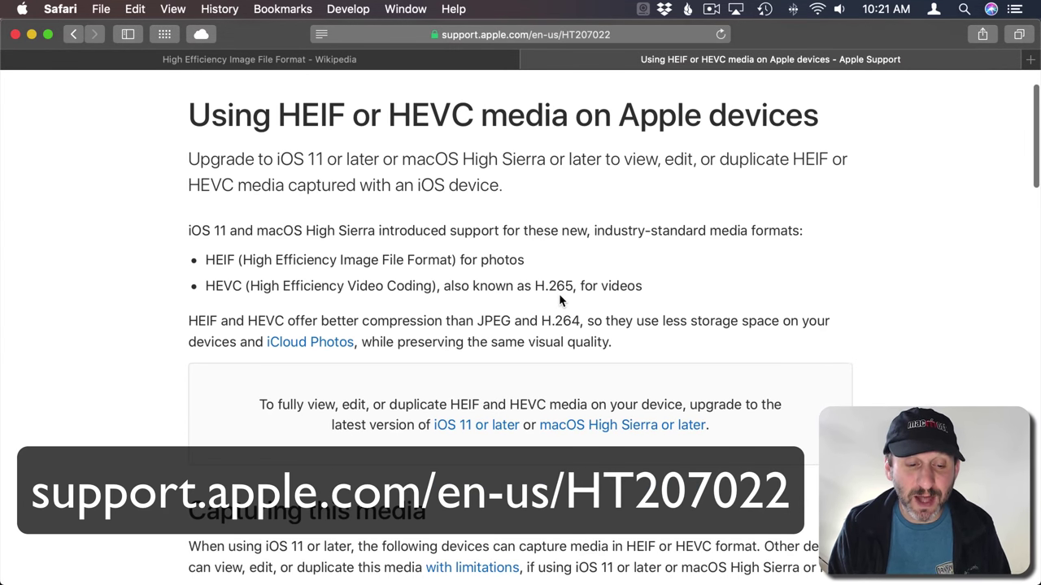